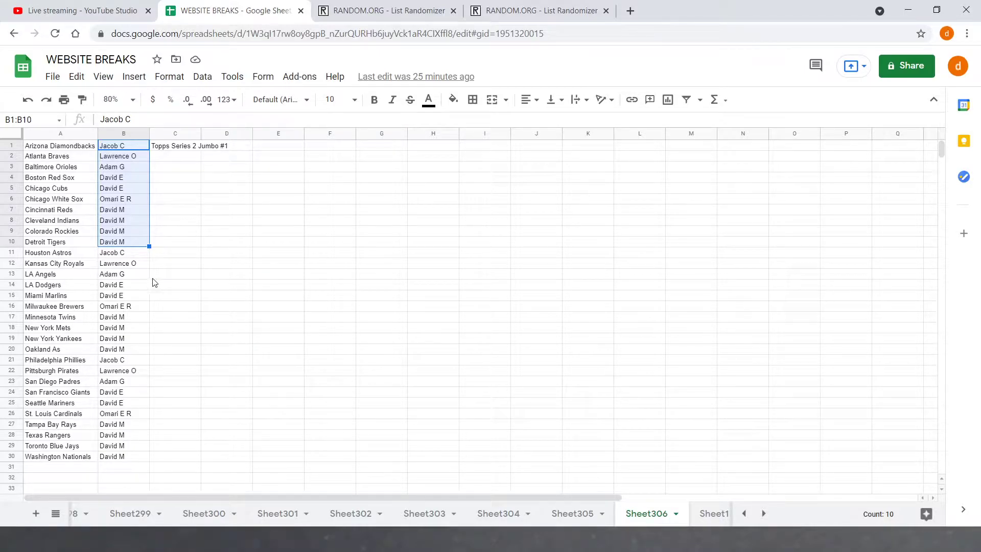
Copy the participant names in B1:B30 and paste them into the first RANDOM.ORG List Randomizer form.
{"action": "left_click_drag", "start_coordinate": [129, 247], "coordinate": [128, 350]}
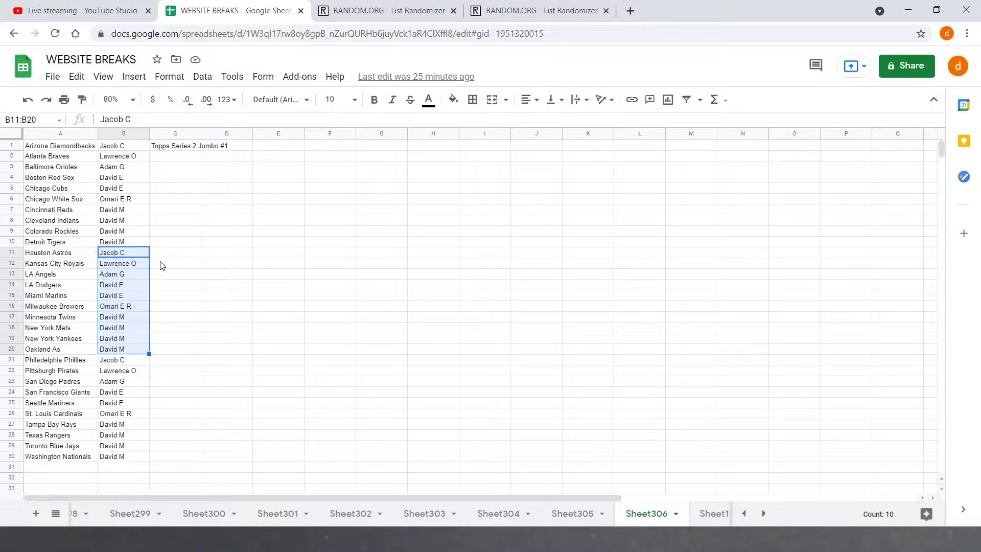
{"action": "left_click_drag", "start_coordinate": [107, 361], "coordinate": [128, 467]}
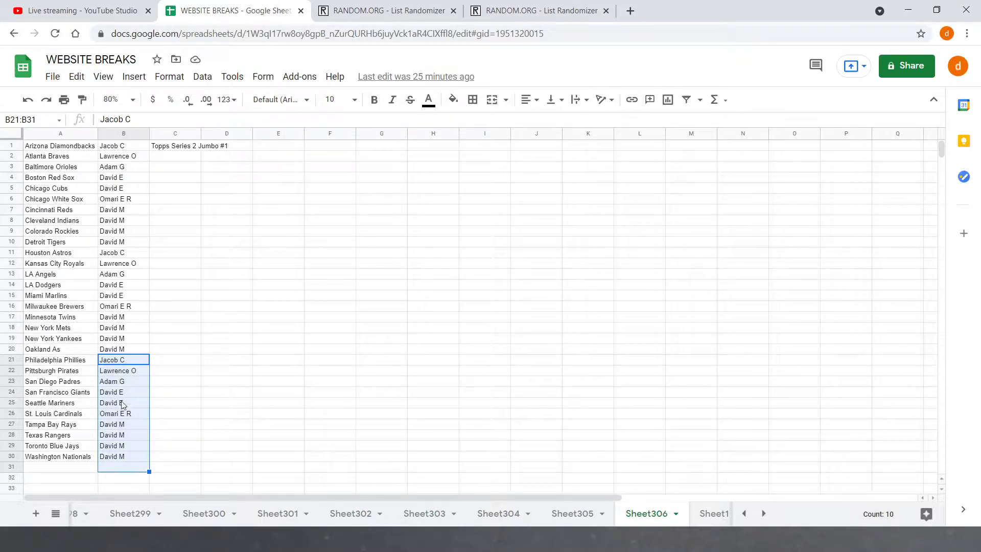
{"action": "left_click", "coordinate": [171, 413]}
{"action": "left_click", "coordinate": [126, 148]}
{"action": "left_click_drag", "start_coordinate": [126, 168], "coordinate": [110, 459]}
{"action": "right_click", "coordinate": [109, 459]}
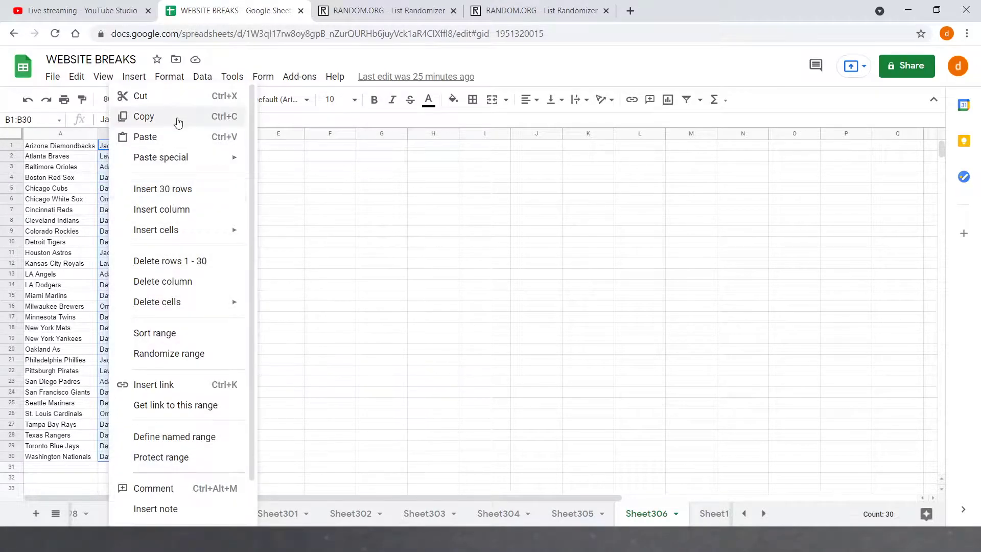
{"action": "left_click", "coordinate": [145, 116]}
{"action": "left_click", "coordinate": [351, 7]}
{"action": "left_click", "coordinate": [253, 271]}
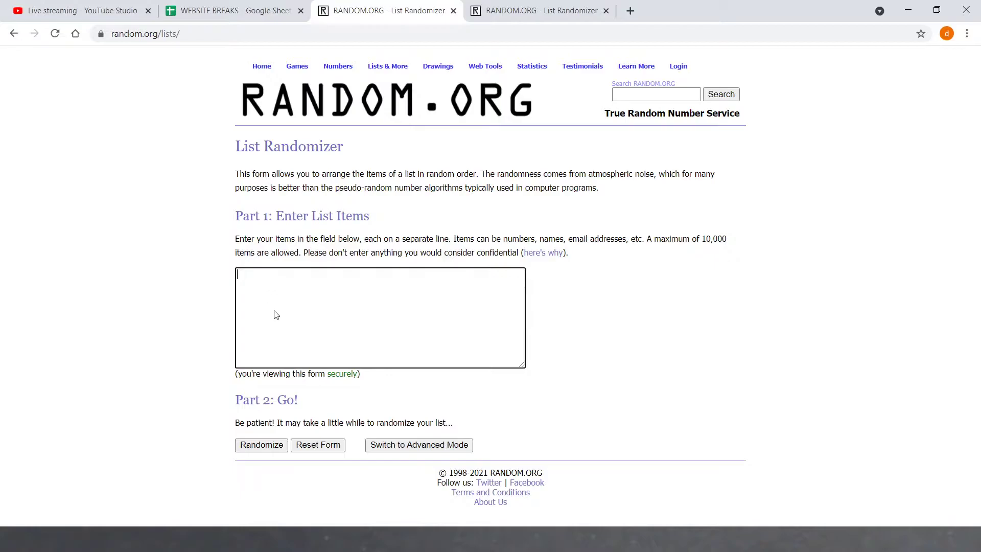
{"action": "key", "text": "ctrl+v"}
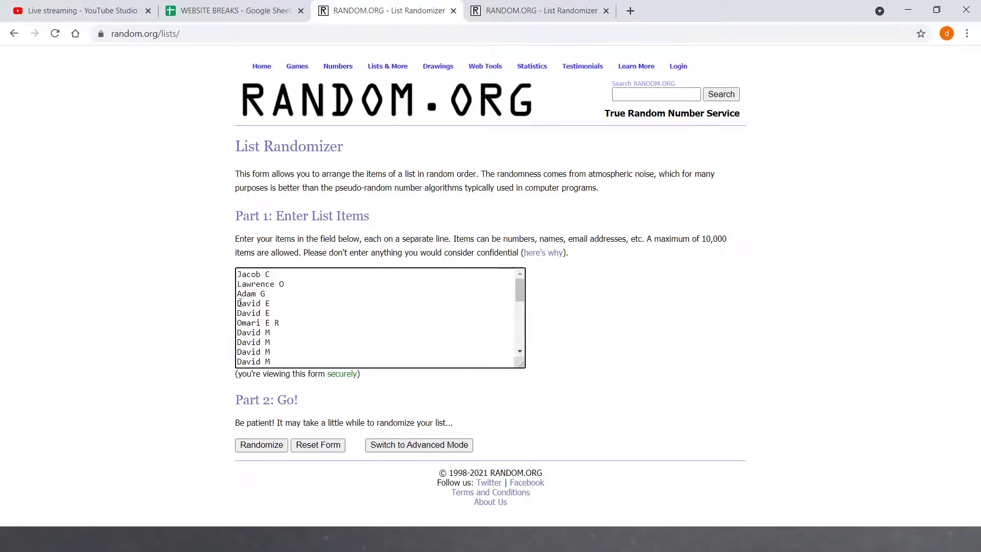
Copy the team names in A1:A30 of the Google Sheets spreadsheet into the second RANDOM.ORG List Randomizer form.
{"action": "left_click", "coordinate": [240, 7]}
{"action": "left_click", "coordinate": [224, 198]}
{"action": "left_click_drag", "start_coordinate": [64, 144], "coordinate": [71, 462]}
{"action": "right_click", "coordinate": [70, 462]}
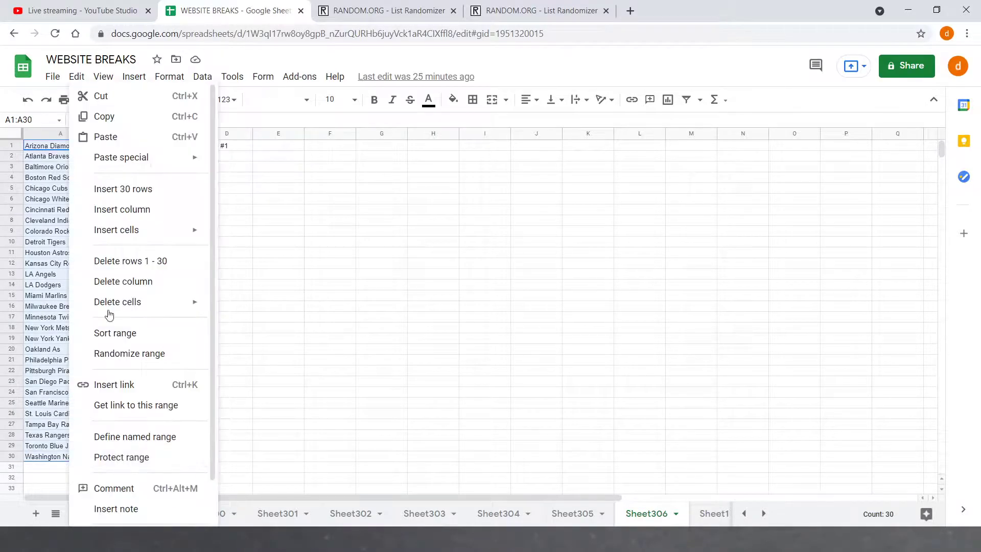
{"action": "left_click", "coordinate": [112, 116]}
{"action": "left_click", "coordinate": [485, 15]}
{"action": "left_click", "coordinate": [270, 292]}
{"action": "key", "text": "ctrl+v"}
{"action": "key", "text": "ctrl+Home"}
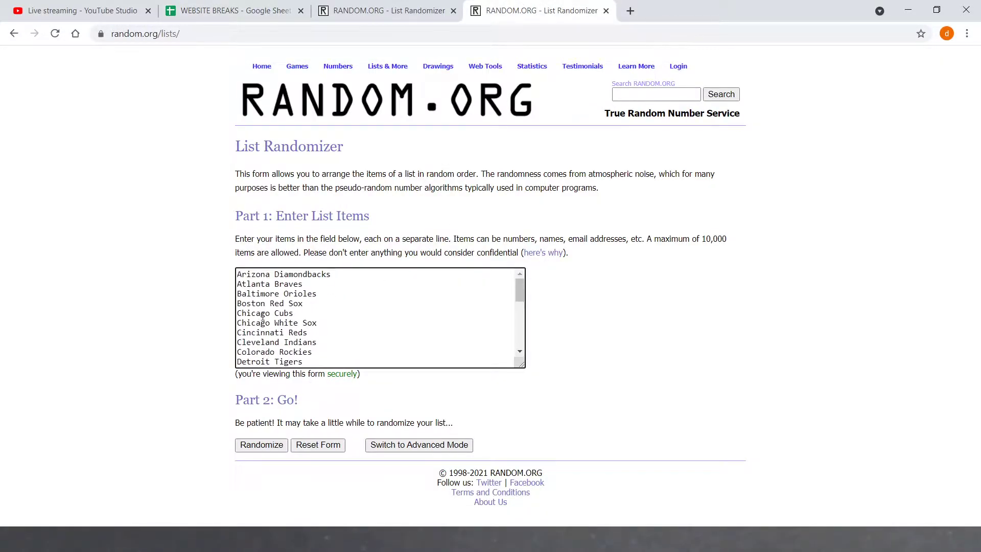
Randomize the participant name list seven times in the first List Randomizer form.
{"action": "key", "text": "ctrl+shift+Tab"}
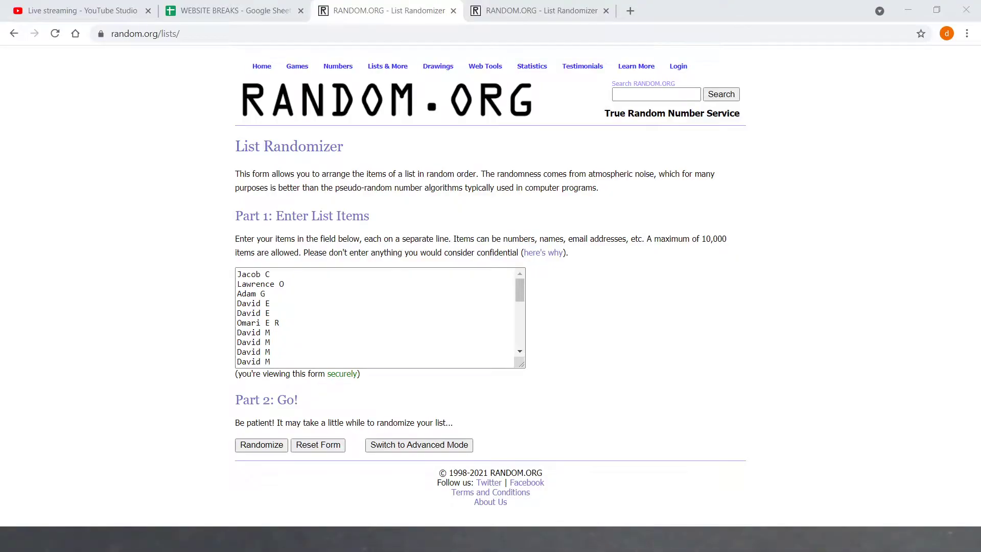
{"action": "left_click", "coordinate": [262, 445]}
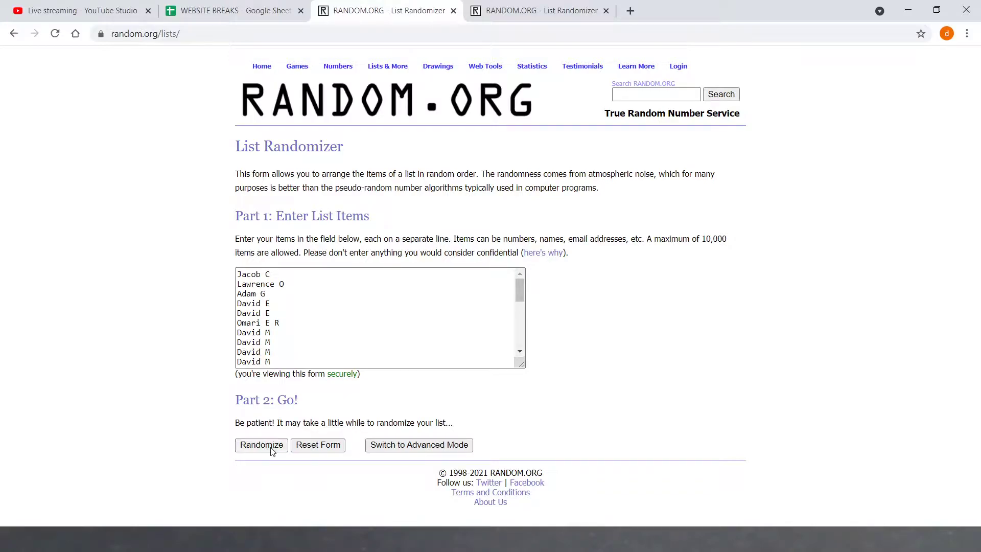
{"action": "scroll", "coordinate": [258, 460], "scroll_direction": "down", "scroll_amount": 2}
{"action": "left_click", "coordinate": [250, 450]}
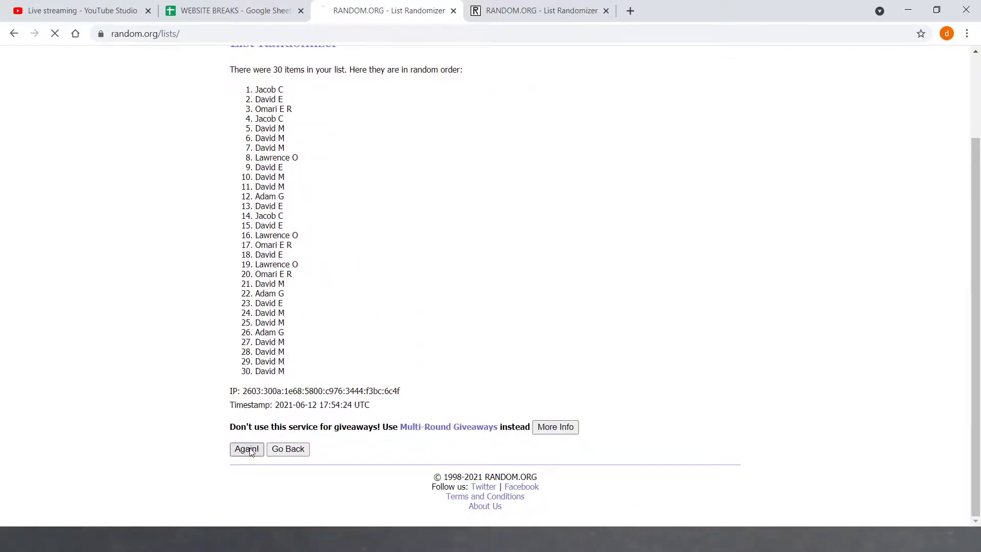
{"action": "scroll", "coordinate": [250, 451], "scroll_direction": "down", "scroll_amount": 2}
{"action": "left_click", "coordinate": [247, 449]}
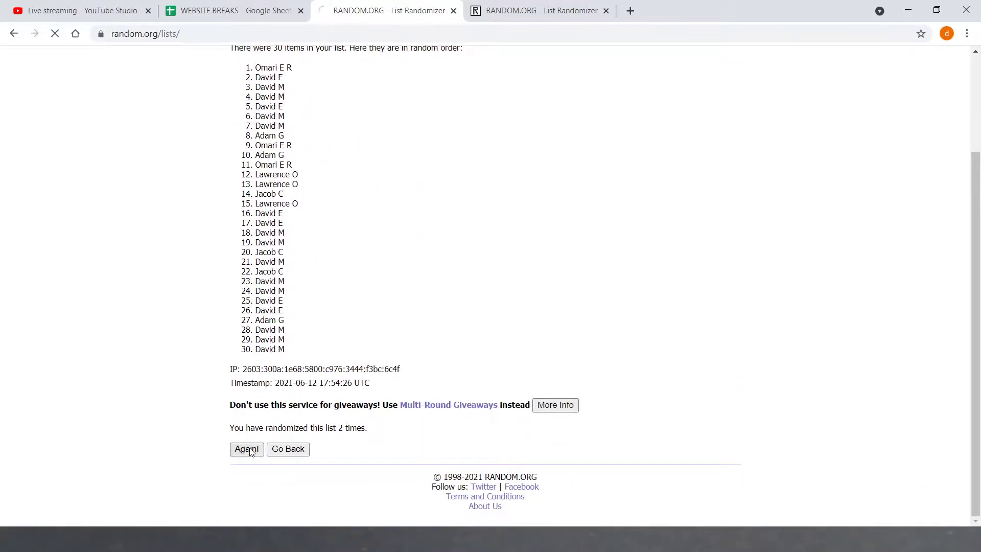
{"action": "left_click", "coordinate": [247, 449]}
{"action": "scroll", "coordinate": [251, 452], "scroll_direction": "down", "scroll_amount": 2}
{"action": "left_click", "coordinate": [250, 449]}
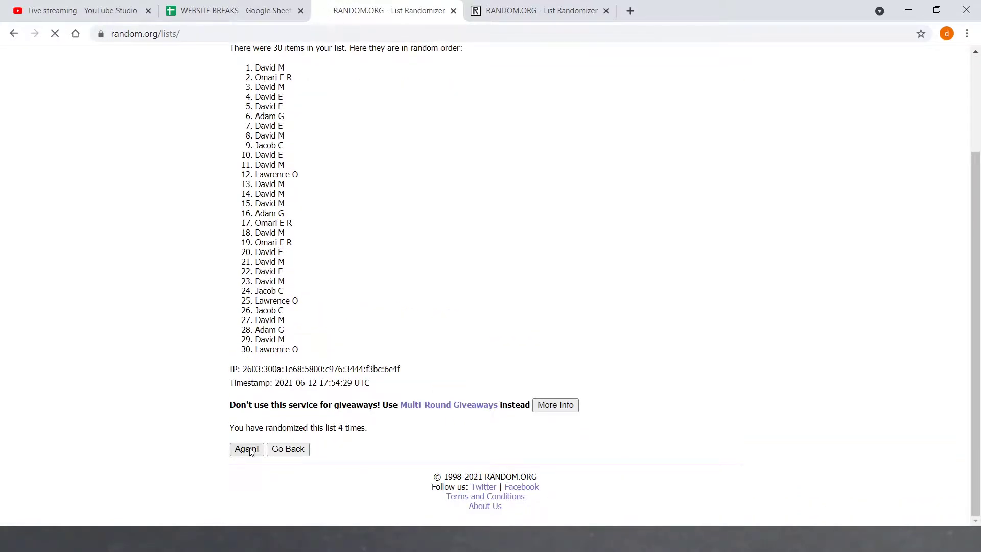
{"action": "scroll", "coordinate": [250, 451], "scroll_direction": "down", "scroll_amount": 2}
{"action": "left_click", "coordinate": [250, 450]}
{"action": "left_click", "coordinate": [249, 450]}
Copy the randomized participant names and paste them over B1:B30 in the Google Sheets spreadsheet.
{"action": "left_click_drag", "start_coordinate": [254, 192], "coordinate": [312, 478]}
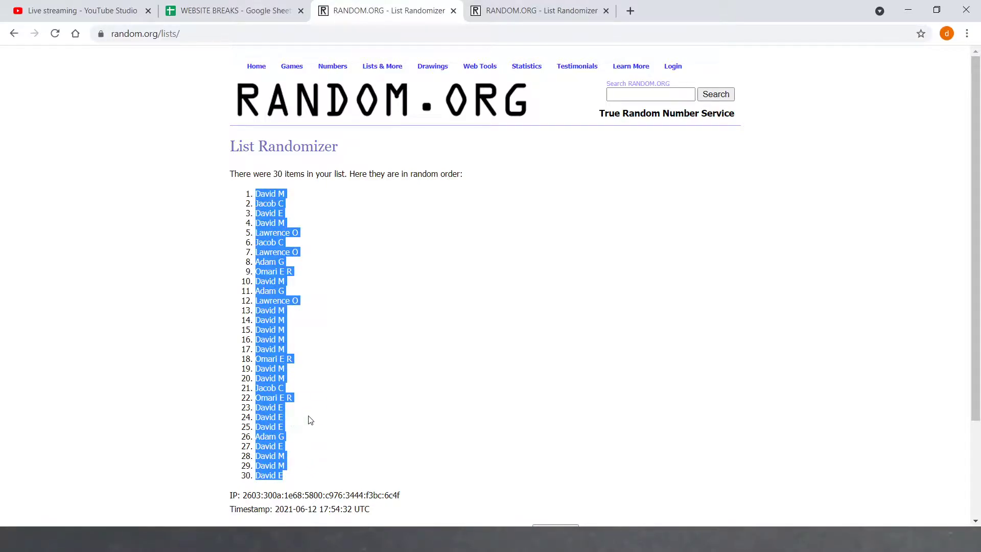
{"action": "scroll", "coordinate": [315, 432], "scroll_direction": "down", "scroll_amount": 3}
{"action": "left_click_drag", "start_coordinate": [337, 424], "coordinate": [367, 428]}
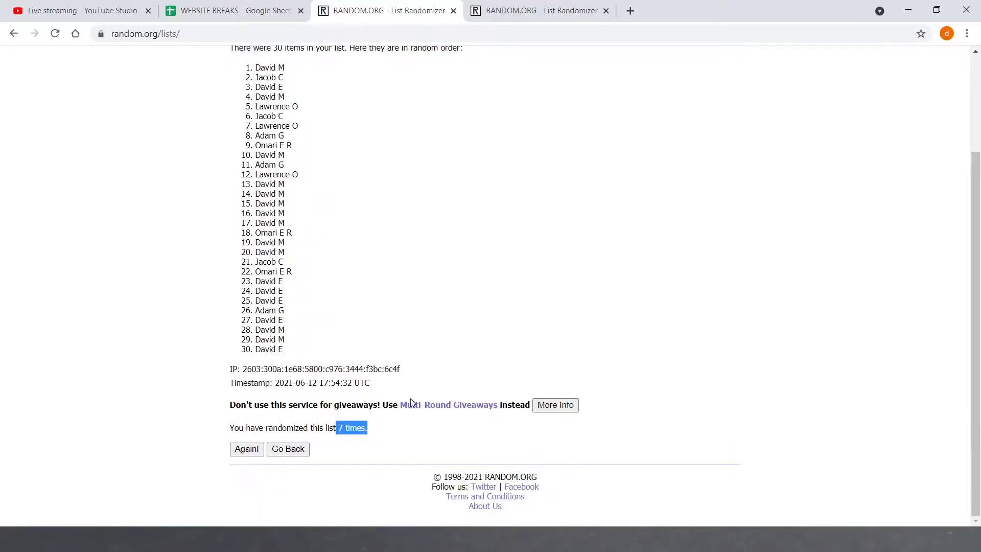
{"action": "left_click", "coordinate": [240, 10]}
{"action": "left_click_drag", "start_coordinate": [113, 148], "coordinate": [138, 460]}
{"action": "right_click", "coordinate": [137, 460]}
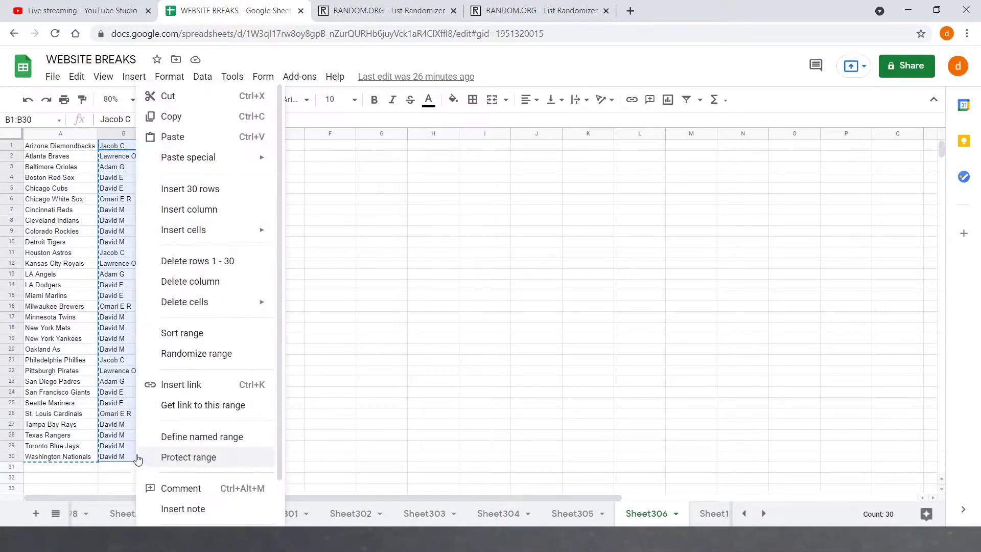
{"action": "left_click", "coordinate": [175, 136]}
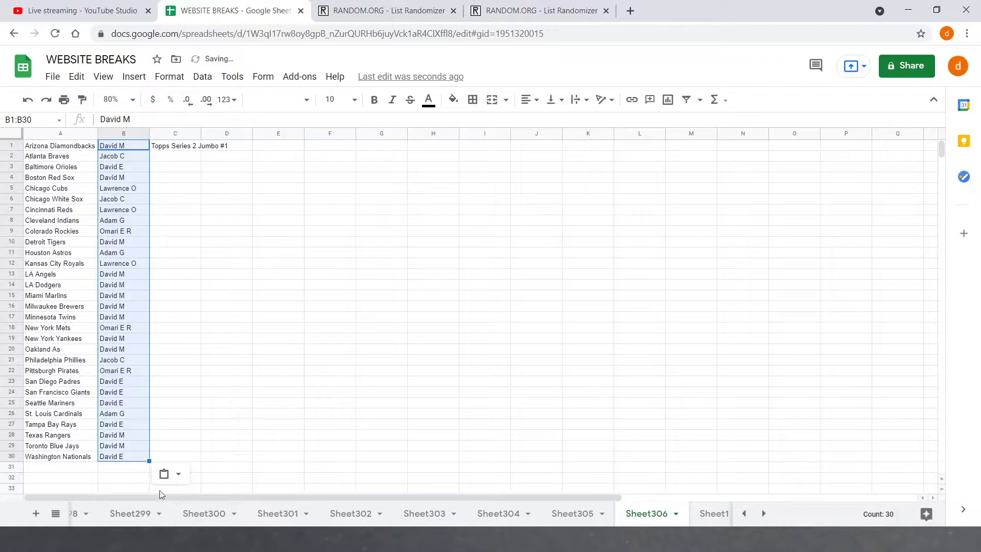
{"action": "left_click", "coordinate": [193, 352]}
Randomize the team list seven times in the second RANDOM.ORG List Randomizer form.
{"action": "left_click", "coordinate": [389, 11]}
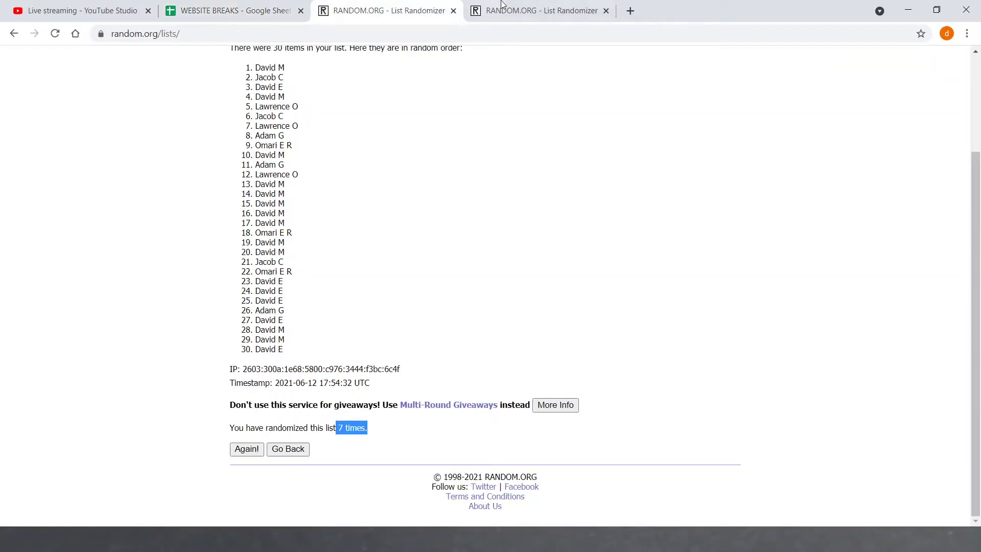
{"action": "left_click", "coordinate": [516, 12]}
{"action": "scroll", "coordinate": [304, 314], "scroll_direction": "down", "scroll_amount": 4}
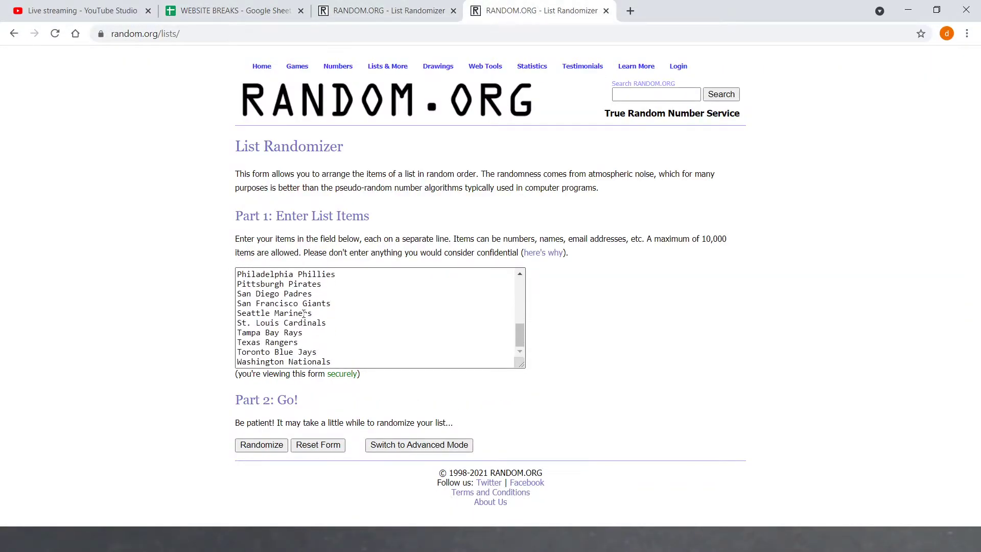
{"action": "scroll", "coordinate": [304, 314], "scroll_direction": "up", "scroll_amount": 4}
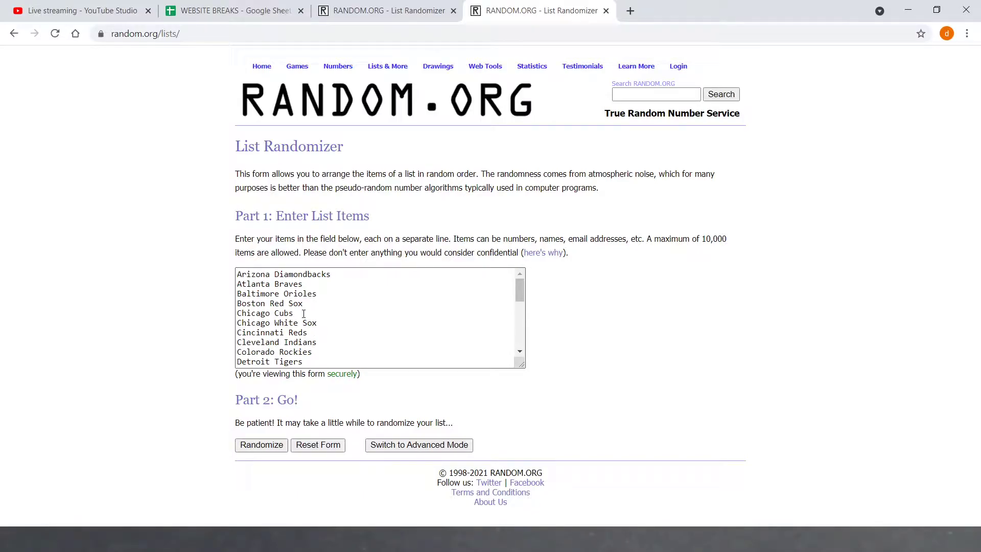
{"action": "left_click", "coordinate": [259, 445]}
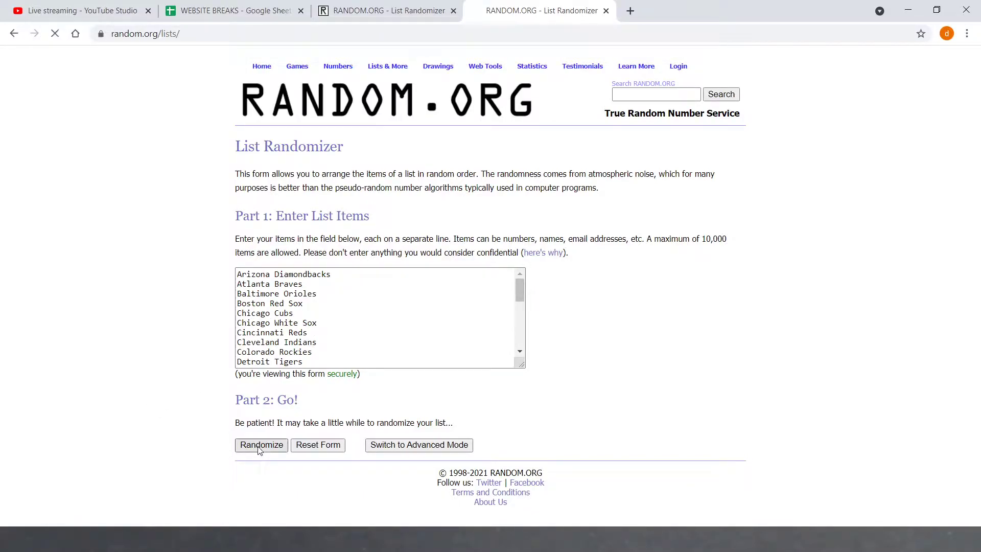
{"action": "left_click", "coordinate": [250, 450]}
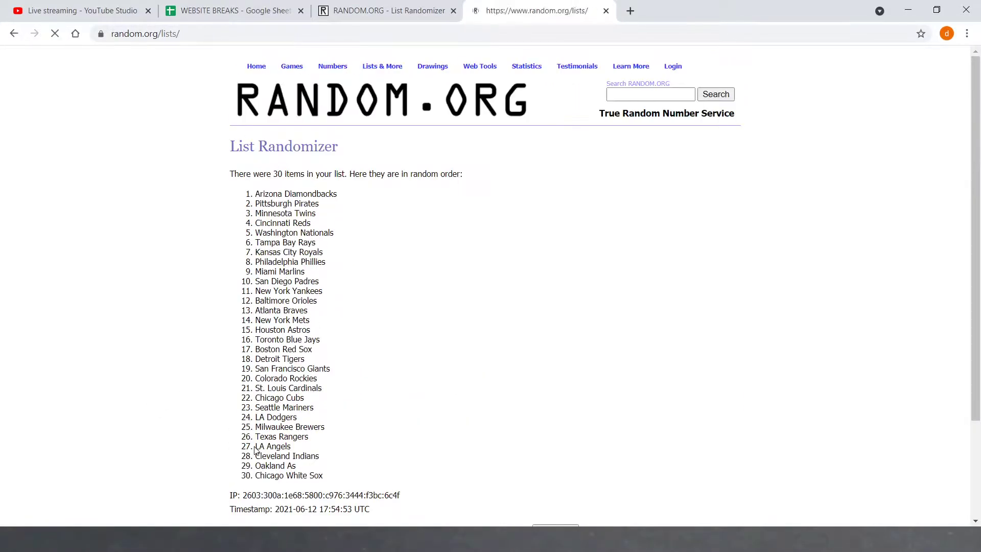
{"action": "left_click", "coordinate": [247, 449]}
{"action": "left_click", "coordinate": [247, 449]}
{"action": "left_click", "coordinate": [247, 449]}
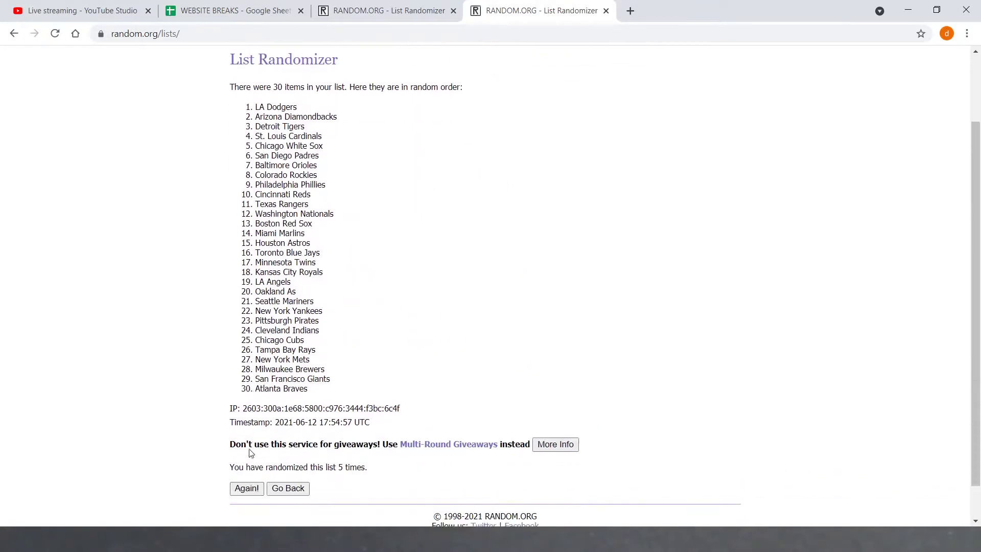
{"action": "left_click", "coordinate": [249, 449]}
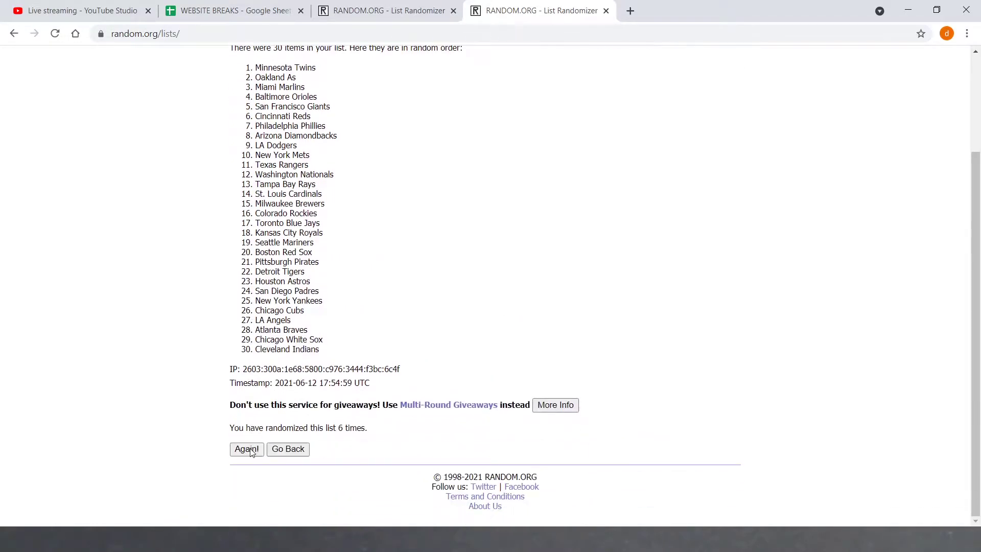
{"action": "left_click", "coordinate": [250, 449]}
Copy the randomized team list and paste it over A1:A30 in the Google Sheets spreadsheet.
{"action": "mouse_move", "coordinate": [255, 194]}
{"action": "left_mouse_down"}
{"action": "mouse_move", "coordinate": [319, 225]}
{"action": "mouse_move", "coordinate": [332, 423]}
{"action": "mouse_move", "coordinate": [355, 476]}
{"action": "left_mouse_up"}
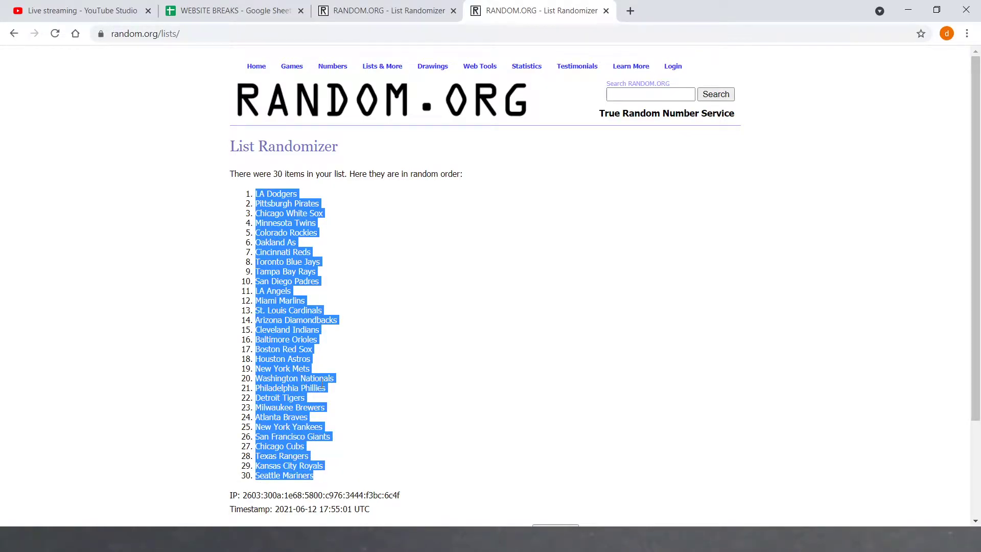
{"action": "scroll", "coordinate": [320, 388], "scroll_direction": "down", "scroll_amount": 3}
{"action": "left_click_drag", "start_coordinate": [338, 428], "coordinate": [395, 418]}
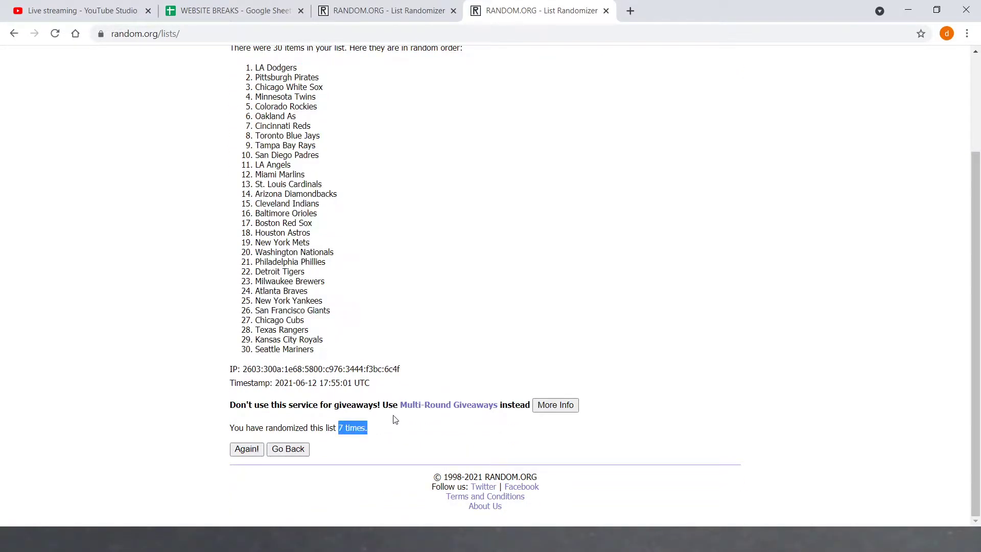
{"action": "left_click", "coordinate": [223, 4]}
{"action": "left_click_drag", "start_coordinate": [68, 146], "coordinate": [73, 457]}
{"action": "right_click", "coordinate": [73, 456]}
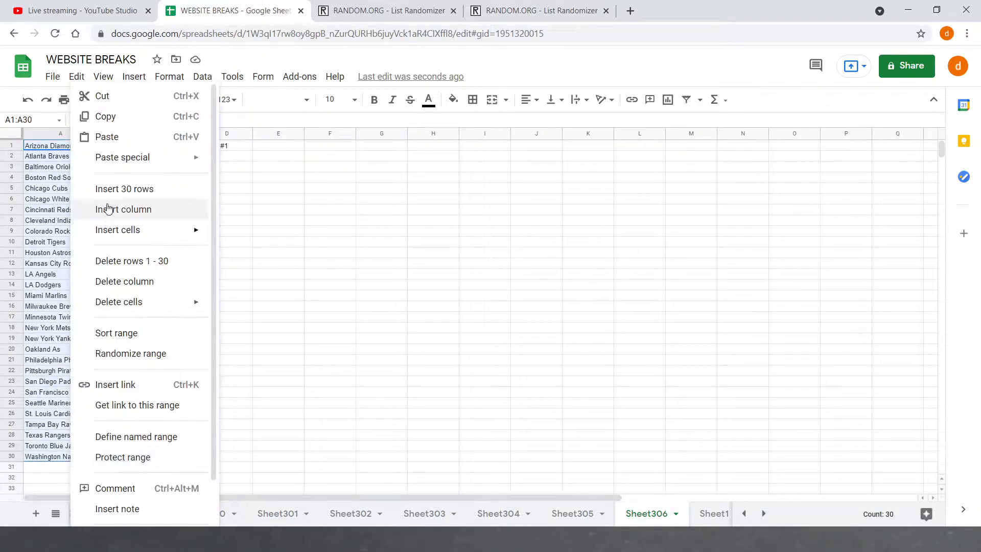
{"action": "left_click", "coordinate": [118, 139]}
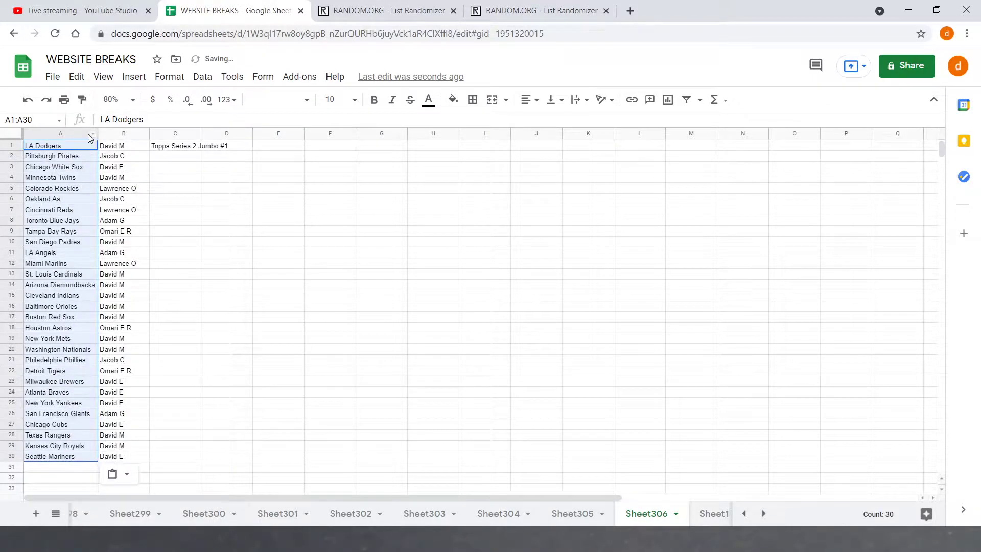
Sort the sheet from A to Z by the participant names in column B.
{"action": "right_click", "coordinate": [124, 133]}
{"action": "left_click", "coordinate": [182, 373]}
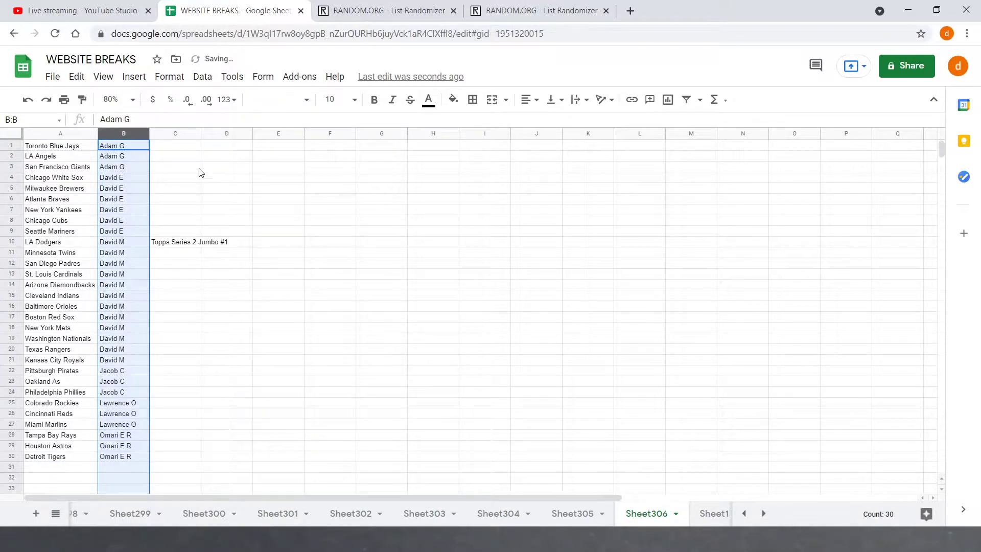
{"action": "left_click", "coordinate": [197, 160]}
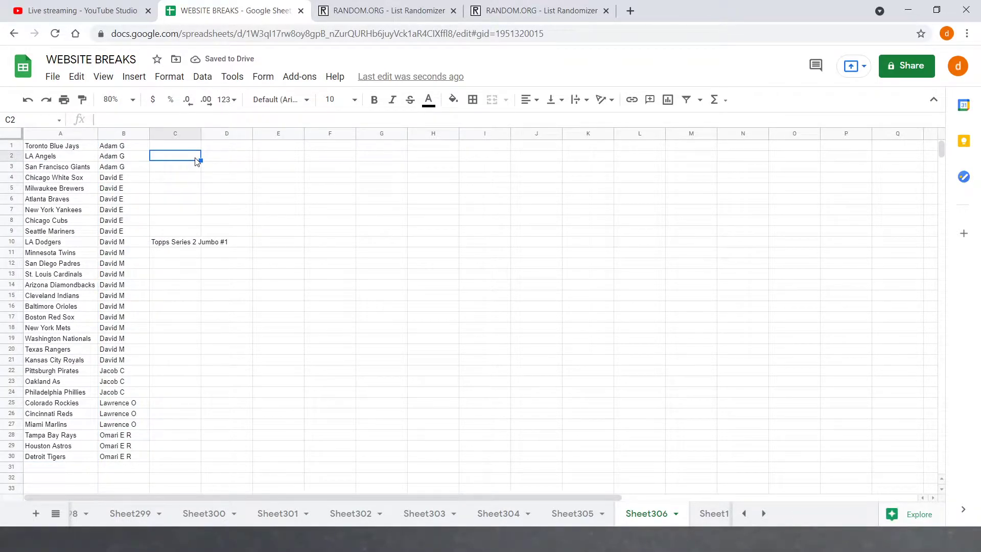